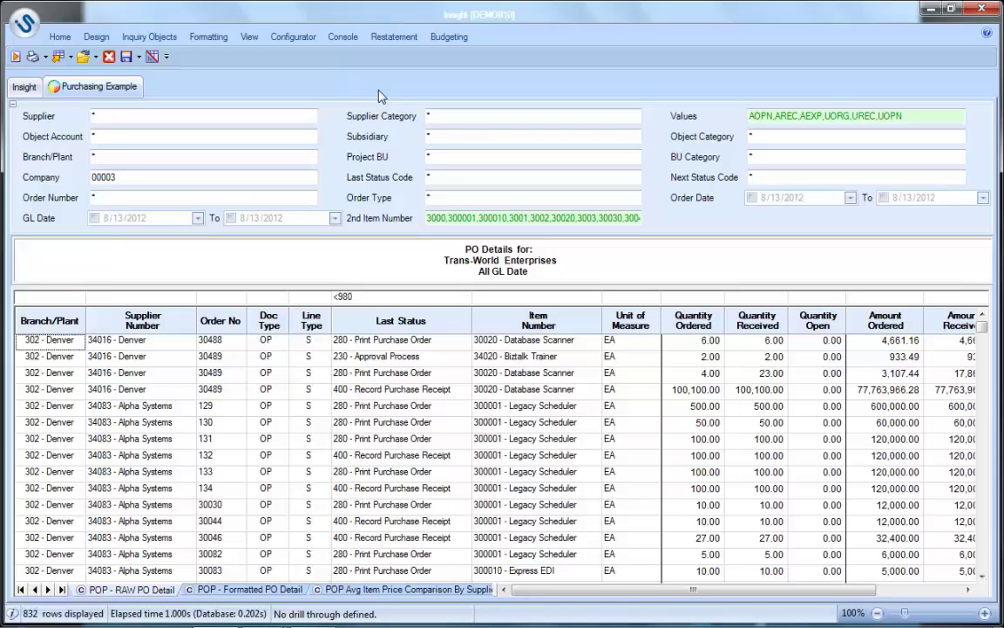
Run the PO Details report in Console Preview, keeping item 33030 (Network Tracker) as the filter
left_click(151, 58)
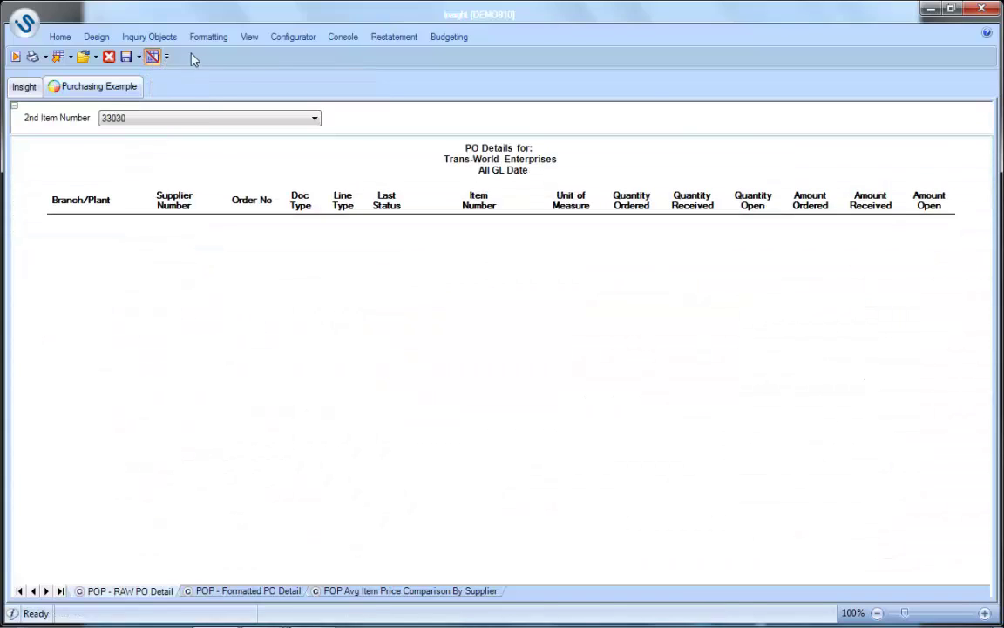
left_click(17, 59)
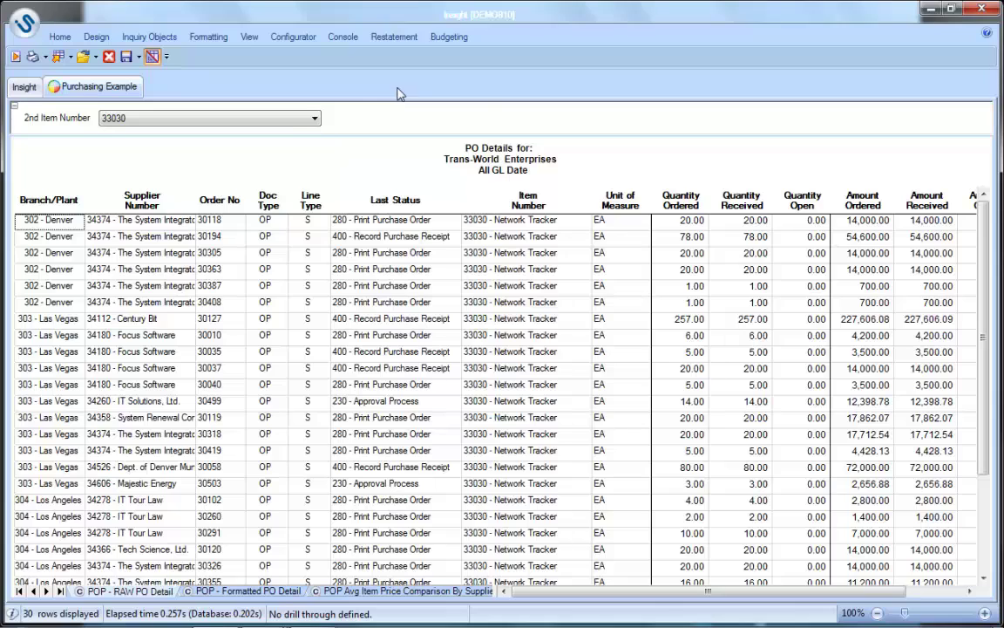
left_click(263, 116)
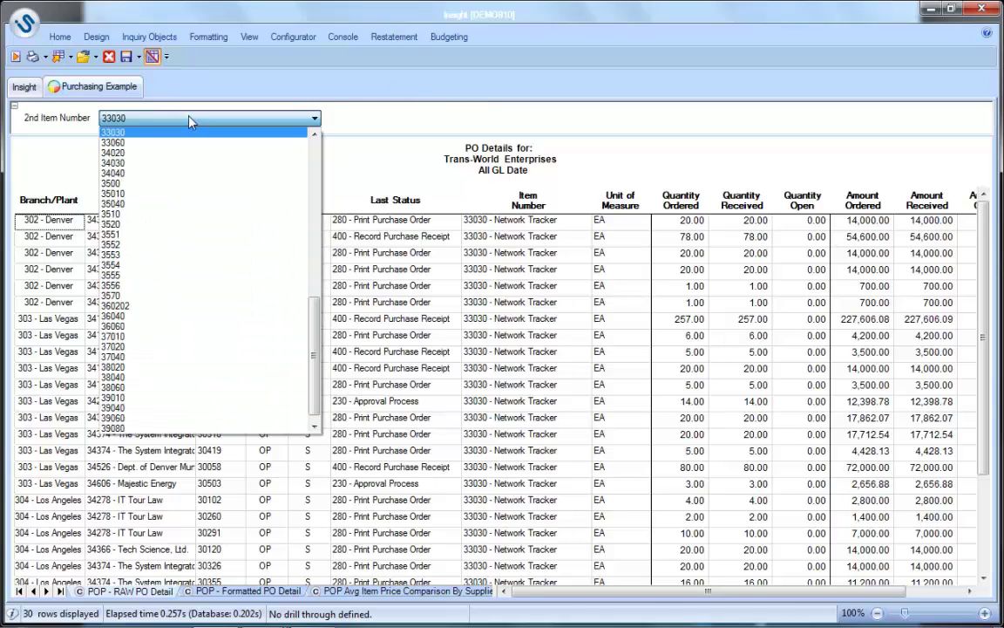
left_click(191, 121)
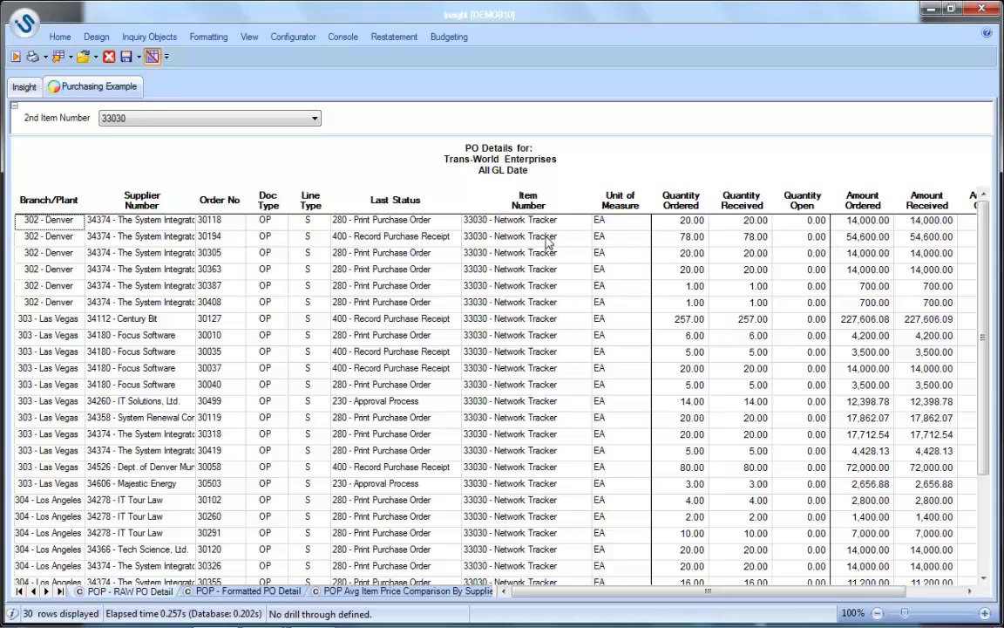
Show the 'POP - Formatted PO Detail' sheet and review Century Bit and Focus Software supplier totals
left_click(242, 593)
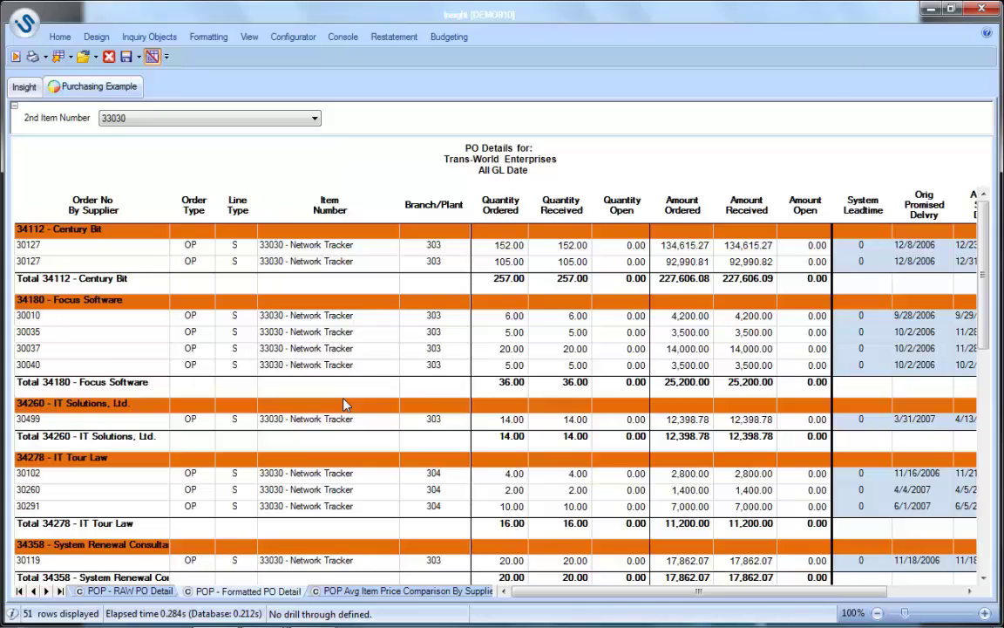
left_click(523, 282)
key("Right")
key("Right")
key("Right")
left_click(112, 229)
left_click(122, 300)
left_click(500, 382)
Open the average item price comparison by supplier, noting the 804.82 average and 110.97%/110.04% above-market suppliers
left_click(418, 591)
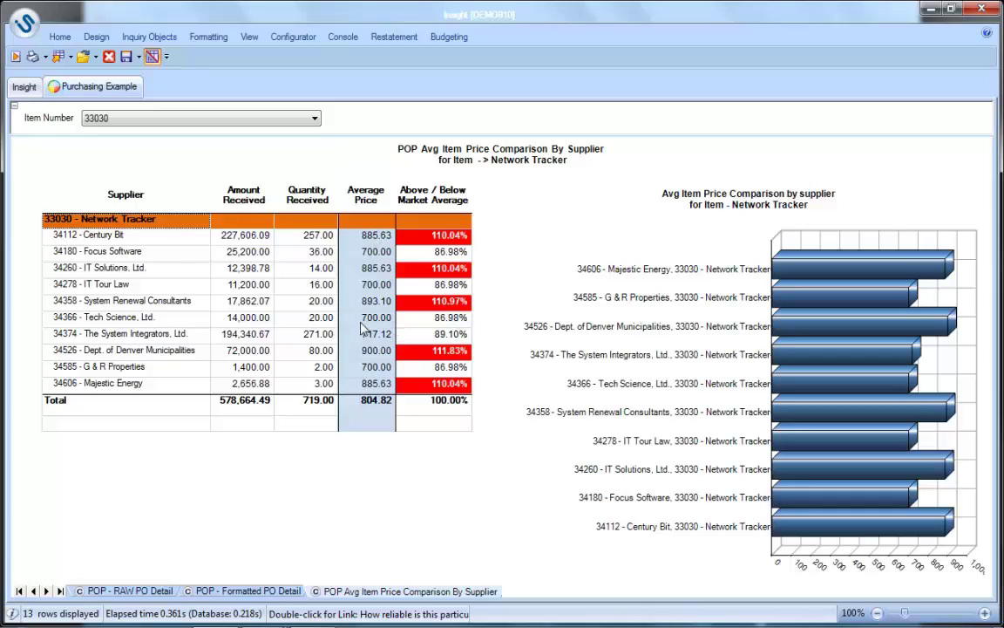
left_click(381, 405)
left_click(450, 301)
left_click(451, 267)
Bring up the Follow Links drill-through questions for Century Bit's row
right_click(332, 246)
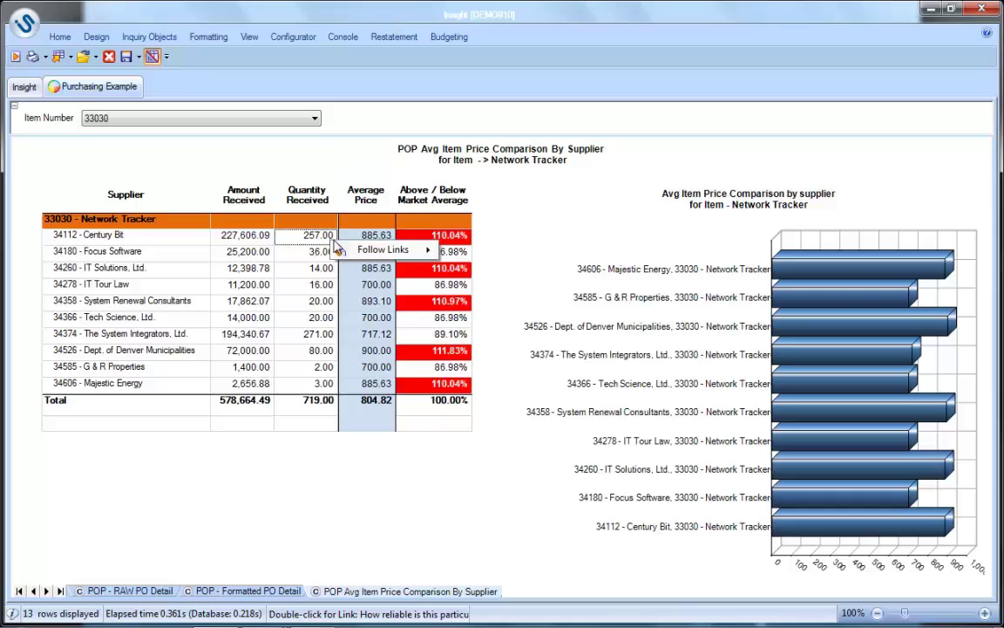
mouse_move(381, 250)
left_click(206, 240)
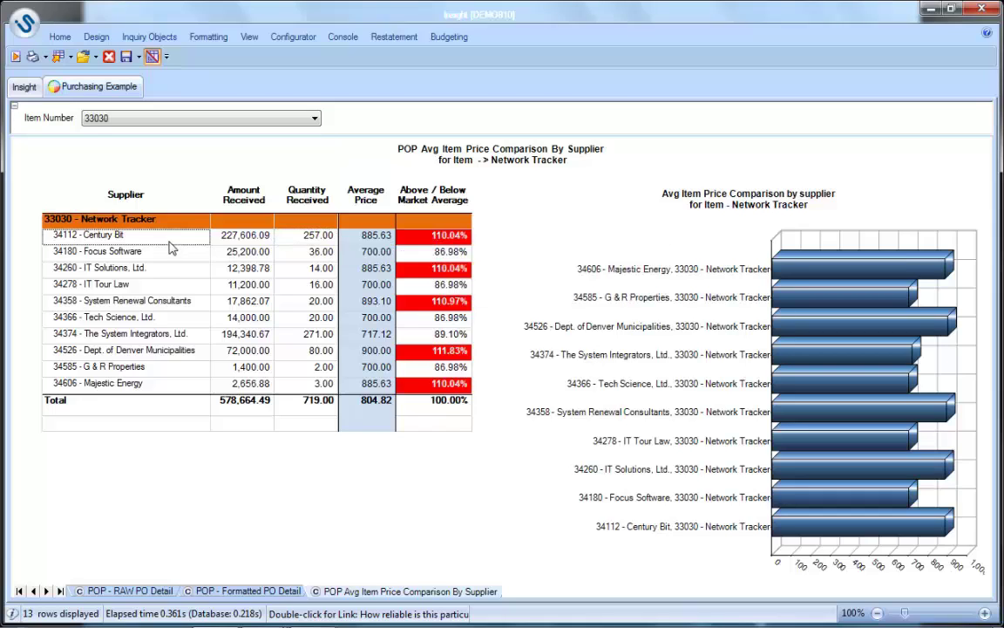
mouse_move(231, 235)
left_mouse_down()
mouse_move(253, 309)
mouse_move(236, 231)
left_mouse_up()
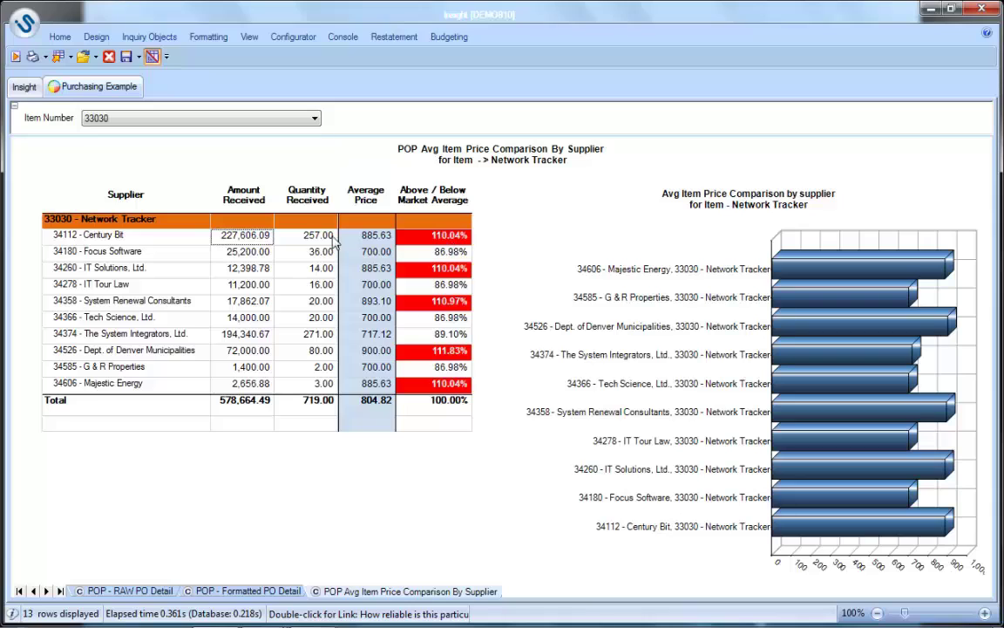
right_click(245, 239)
mouse_move(296, 245)
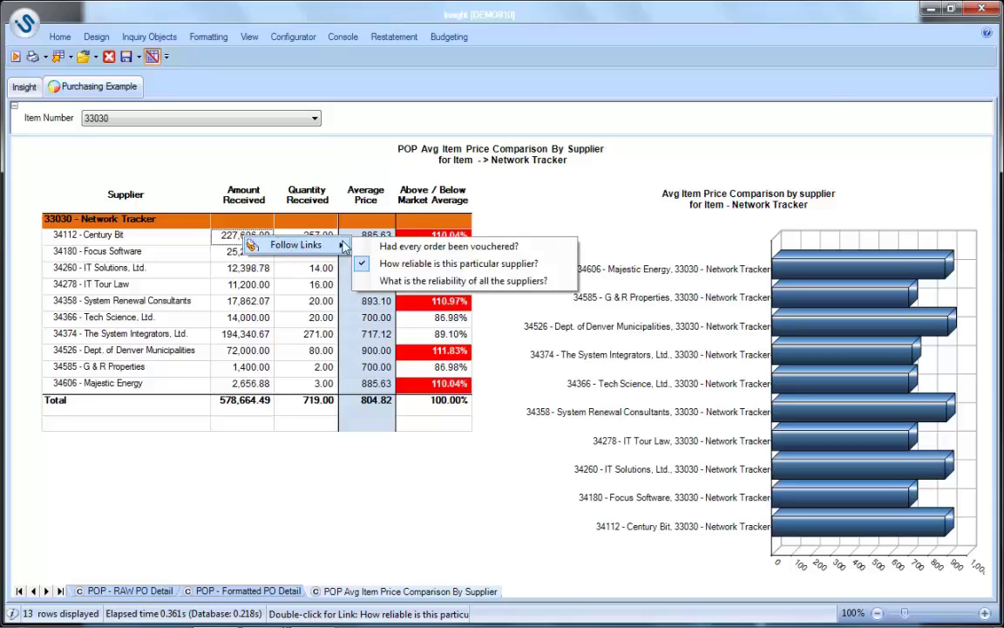
Drill from Century Bit into supplier reliability, then from Total Late into days late per delivery
left_click(496, 270)
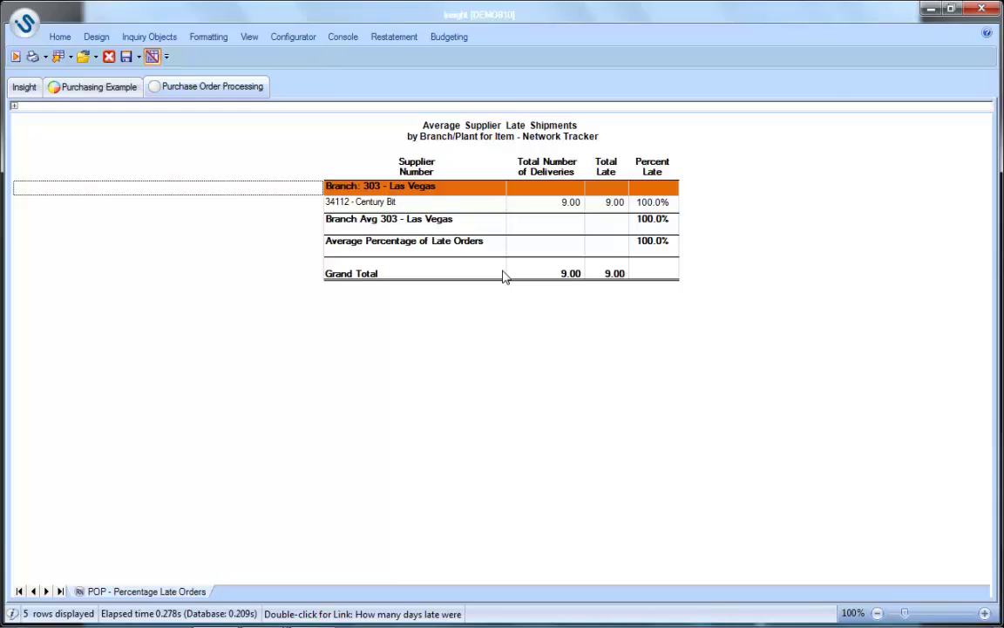
left_click(609, 209)
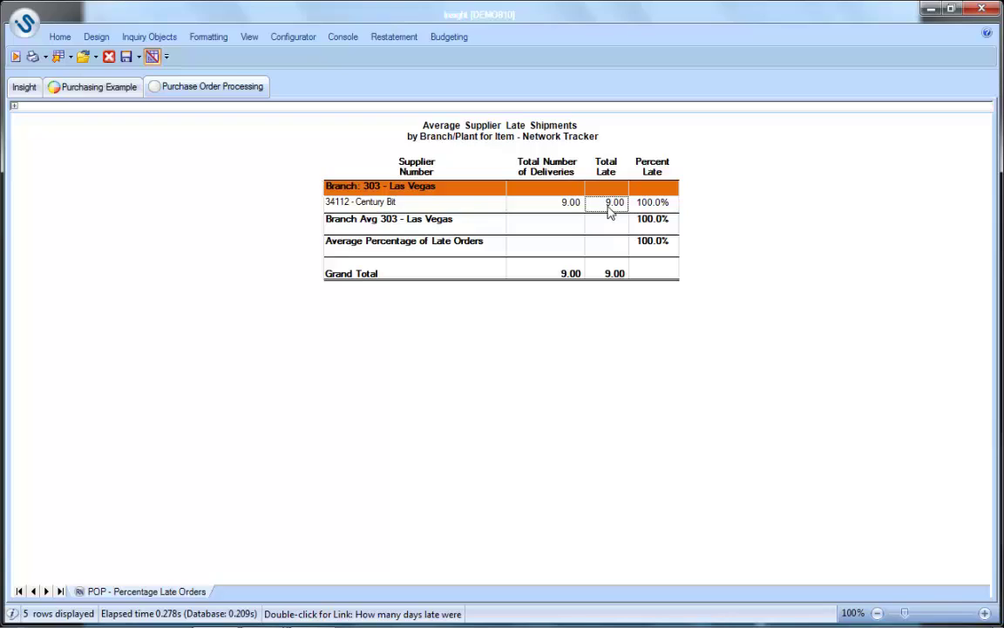
right_click(606, 207)
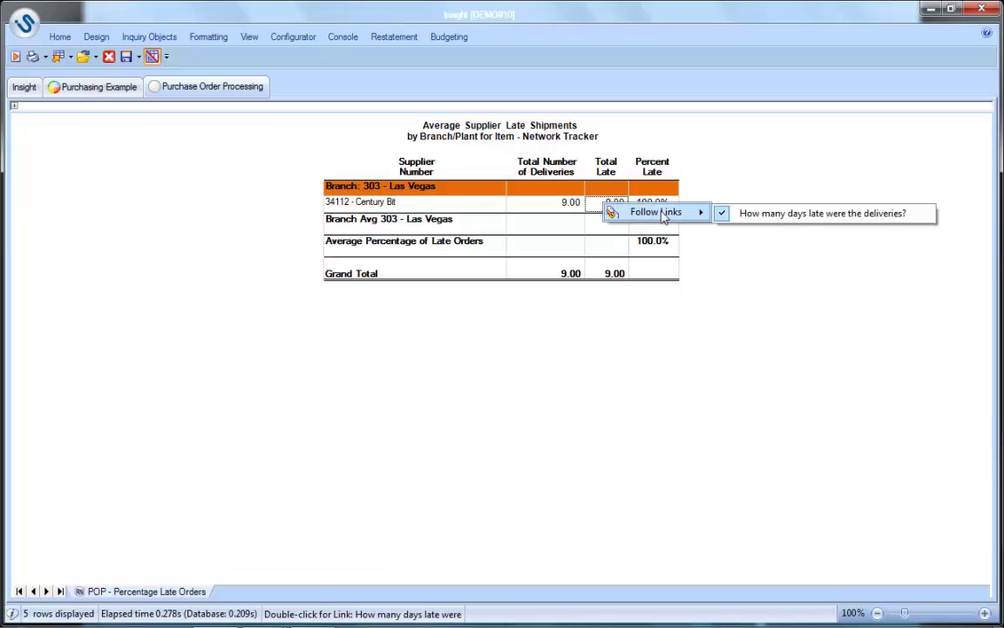
left_click(830, 218)
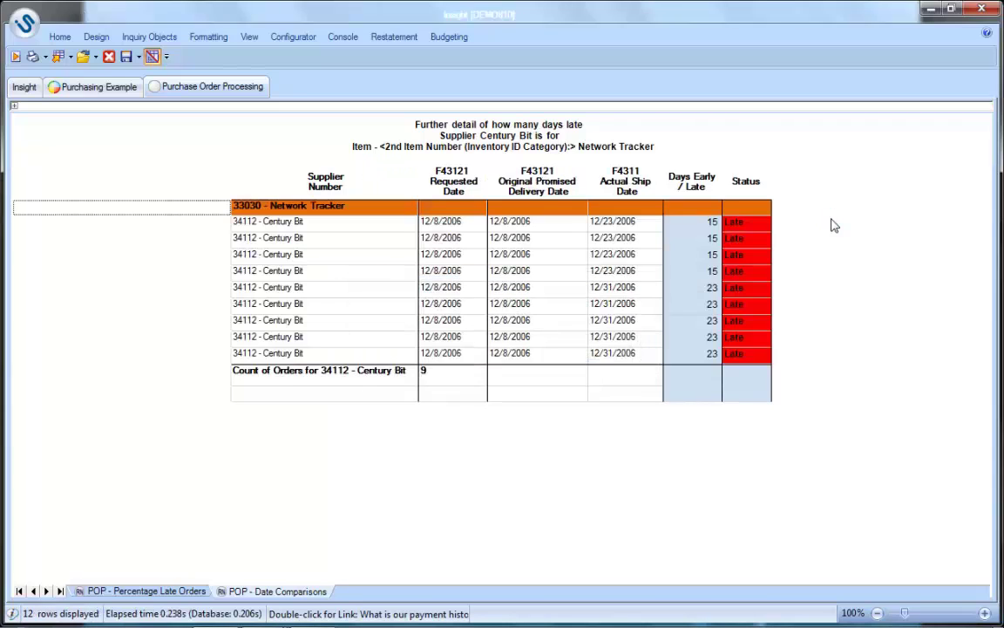
Review Century Bit's four 15-day and five 23-day late deliveries, then return to the Purchasing Example report
left_click(753, 222)
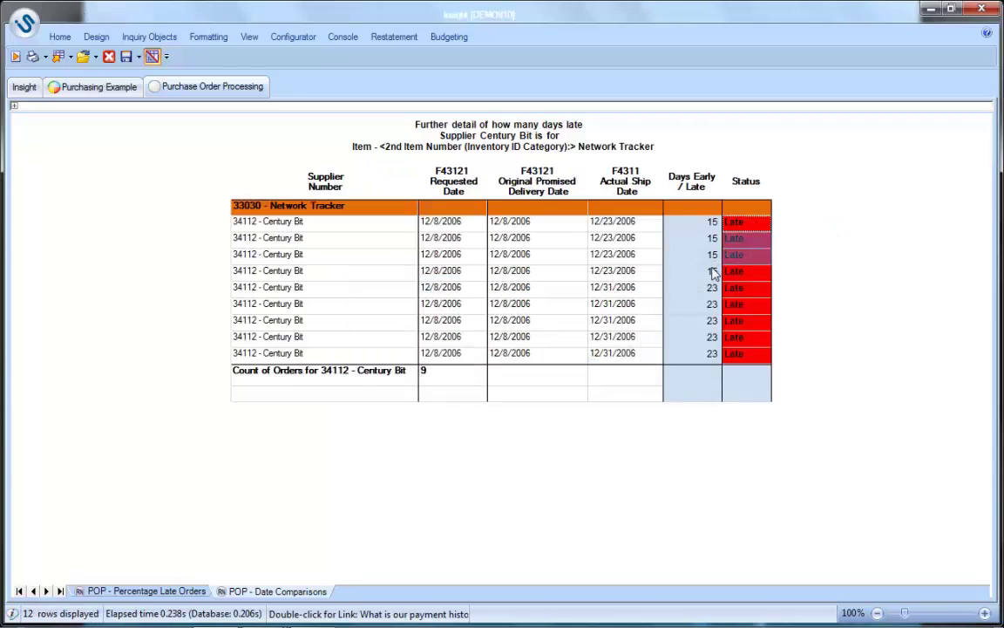
left_click_drag(713, 271, 711, 223)
left_click_drag(710, 288, 710, 355)
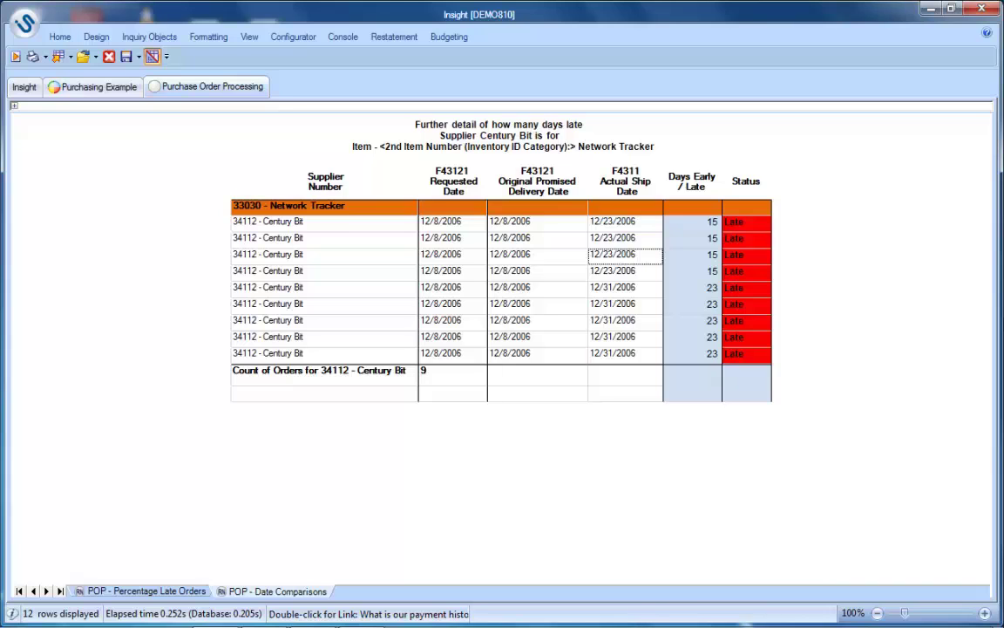
left_click(89, 86)
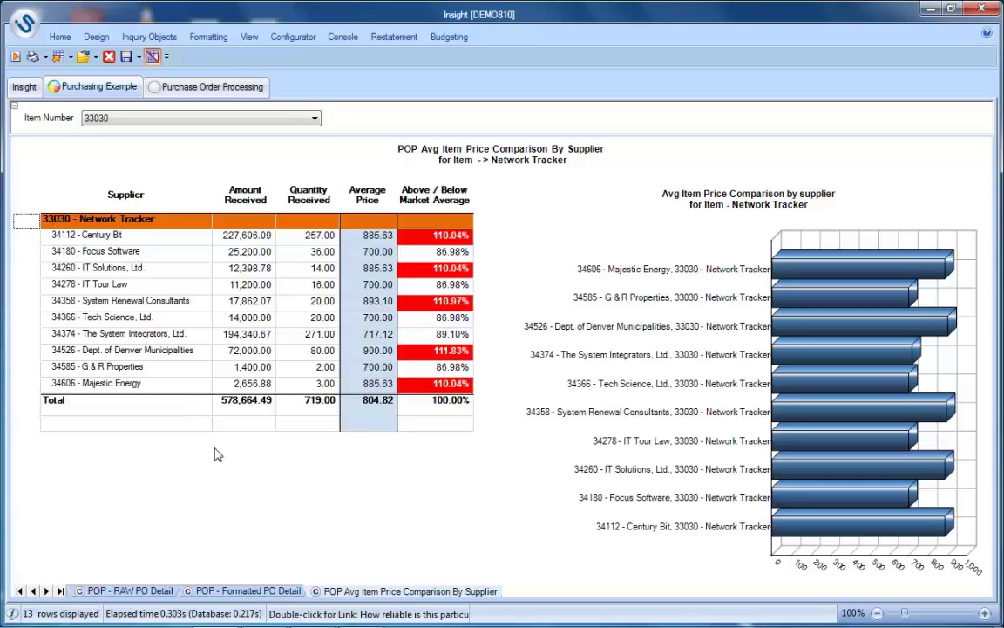
left_click(146, 592)
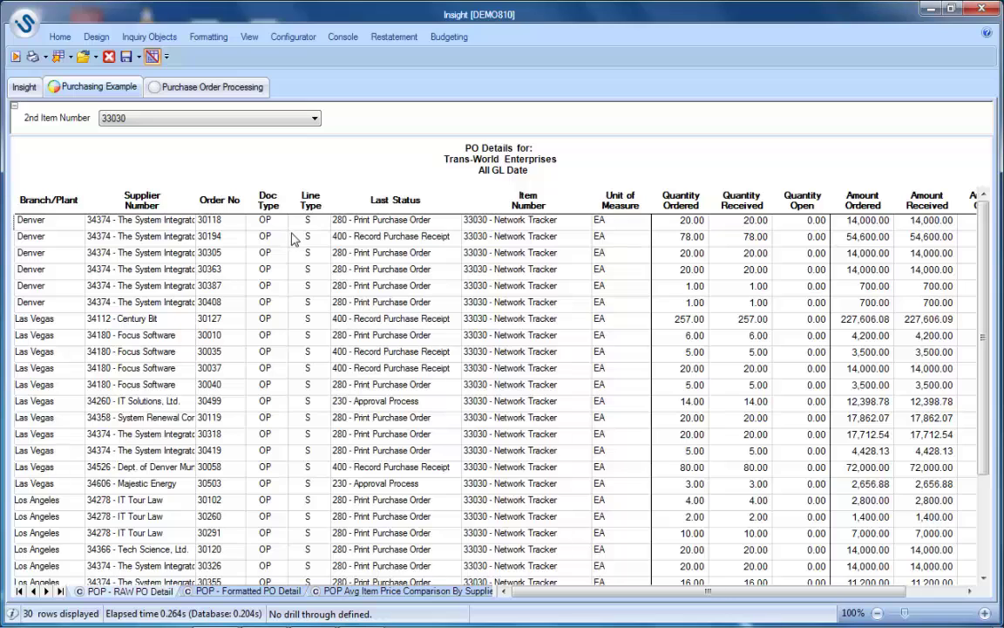
left_click(248, 592)
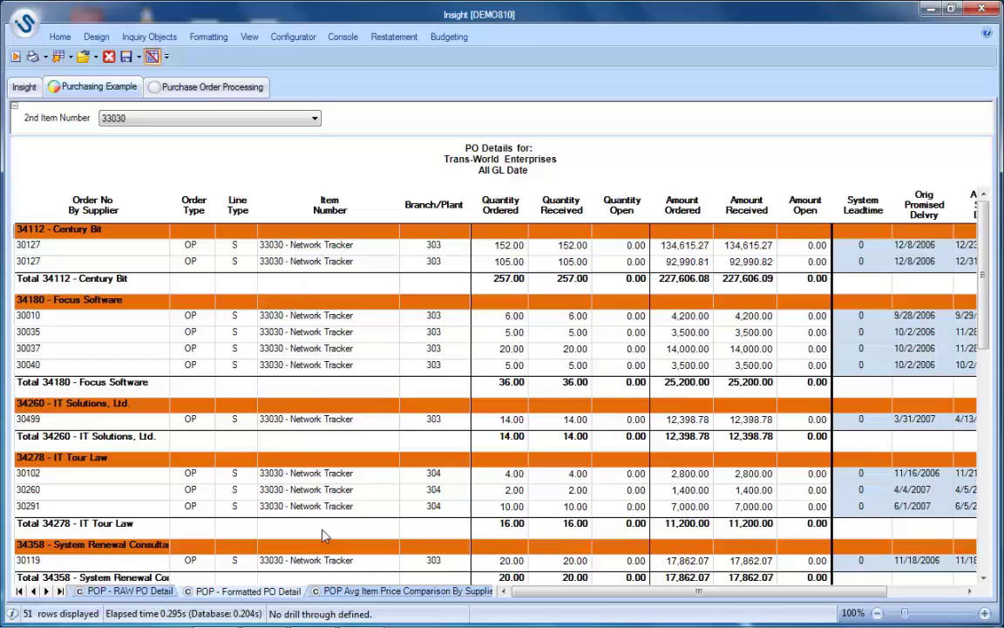
left_click(370, 594)
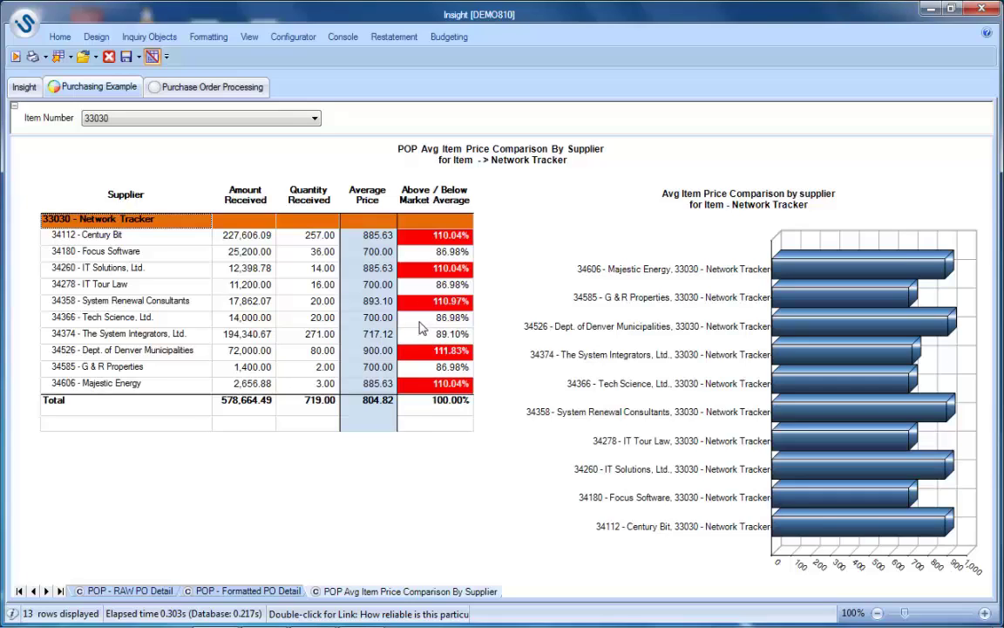
Return to the days-late detail report and check row 4's 12/8/2006 date
left_click(248, 90)
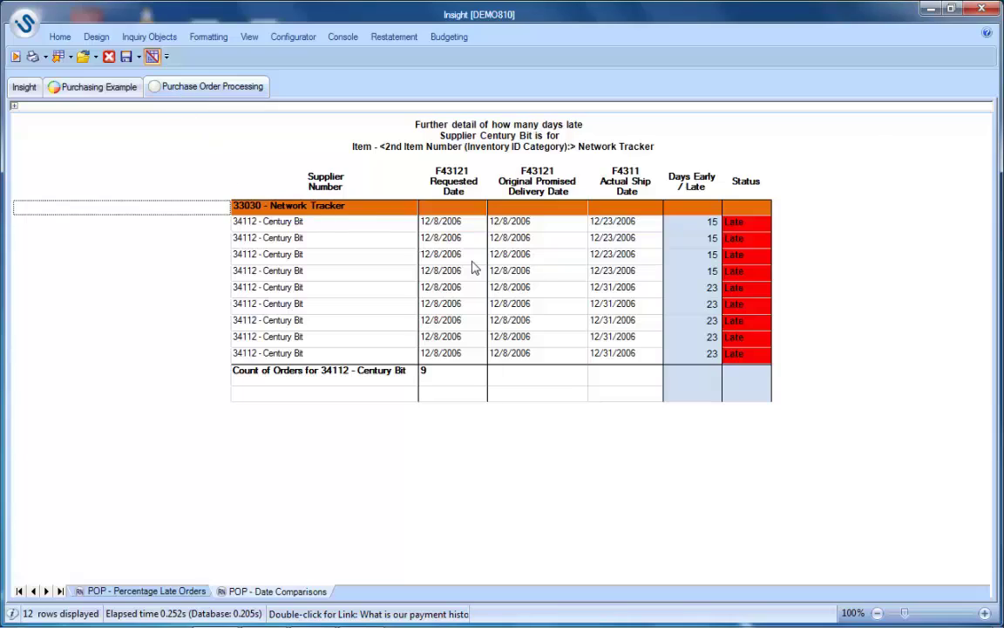
left_click(537, 277)
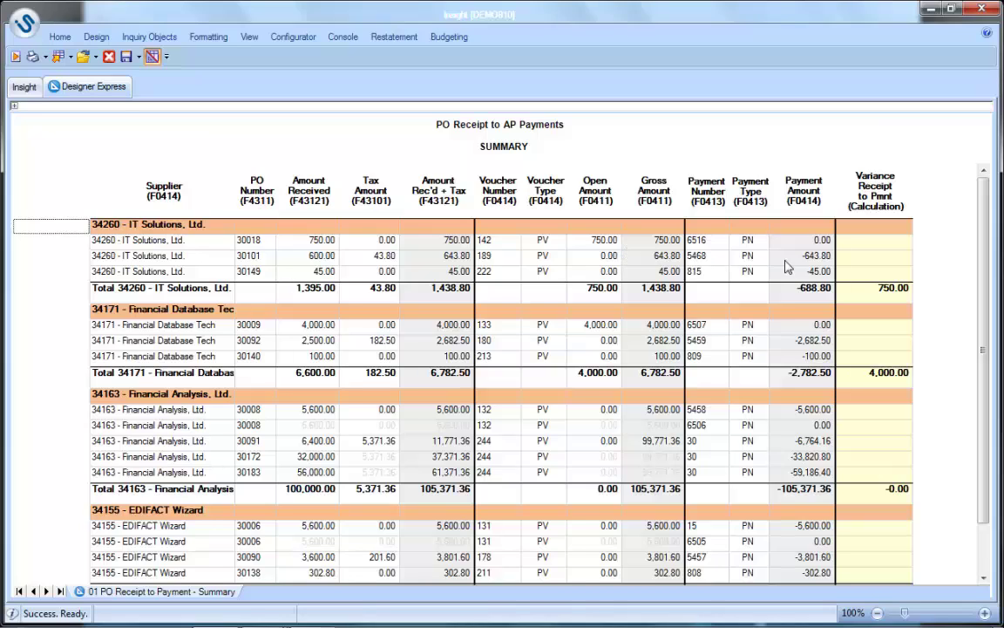
left_click(889, 223)
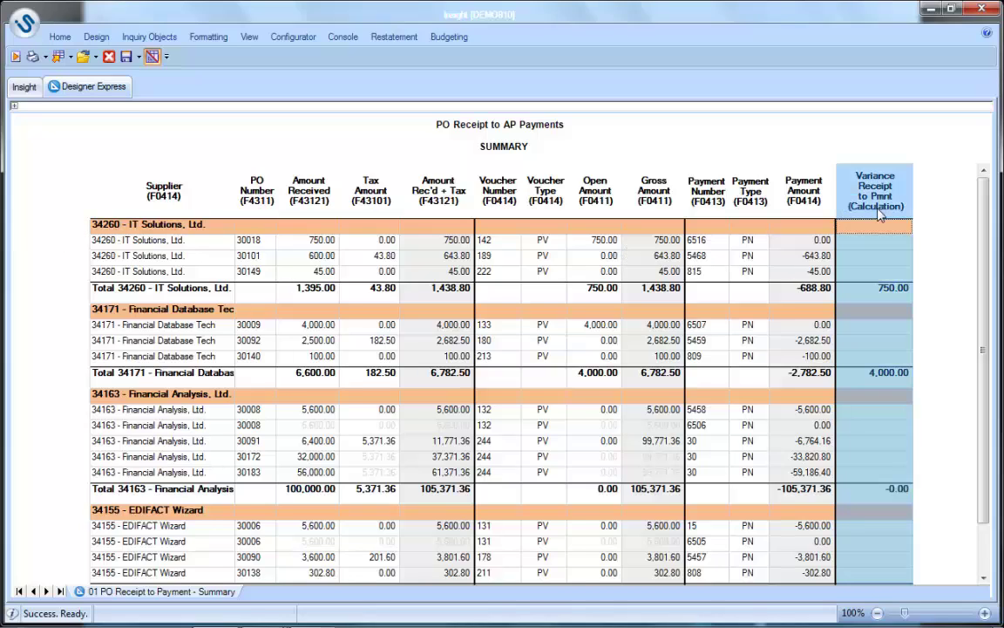
left_click(889, 289)
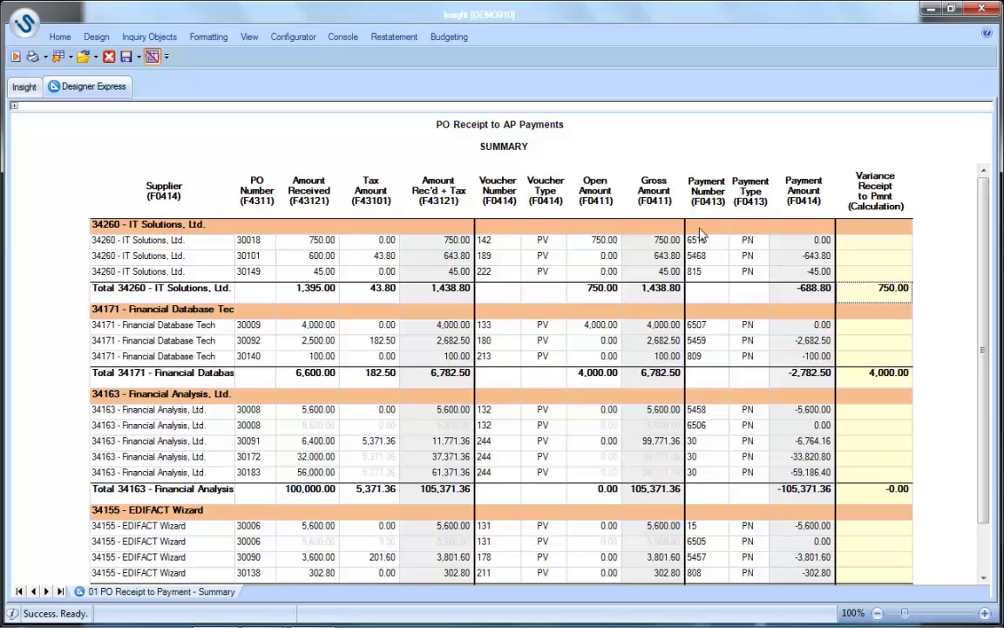
Drill from the 750.00 open amount into past-due payments, reviewing days past due, gross amounts and variance
left_click(593, 250)
mouse_move(645, 254)
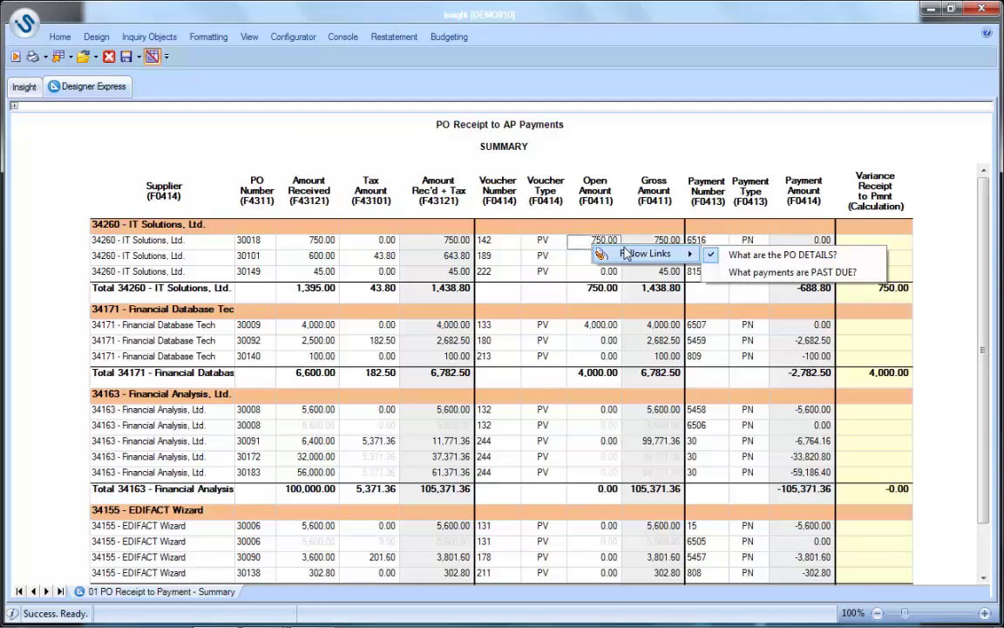
left_click(782, 272)
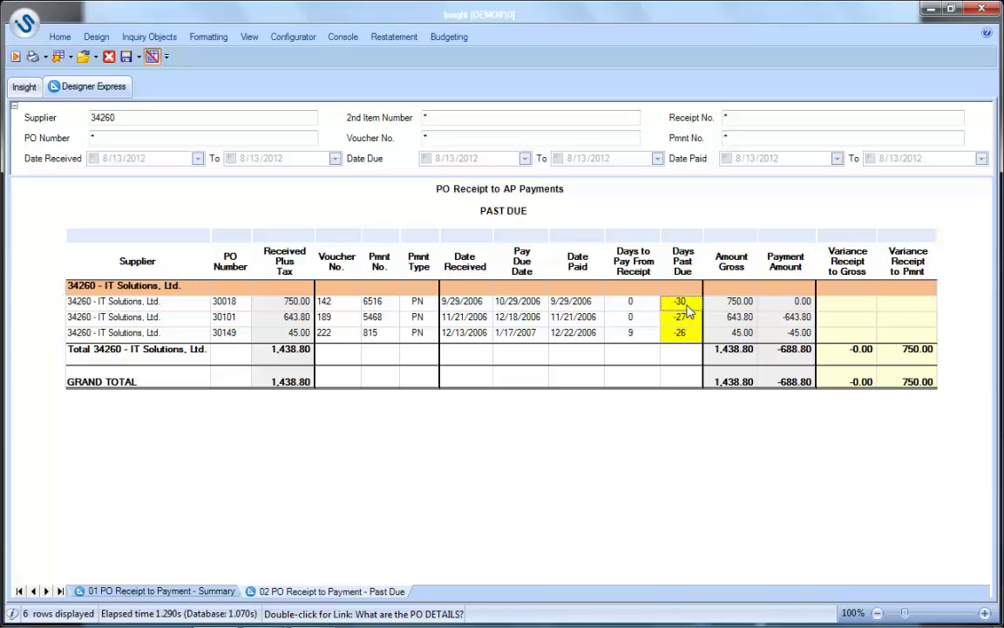
left_click_drag(686, 313, 688, 338)
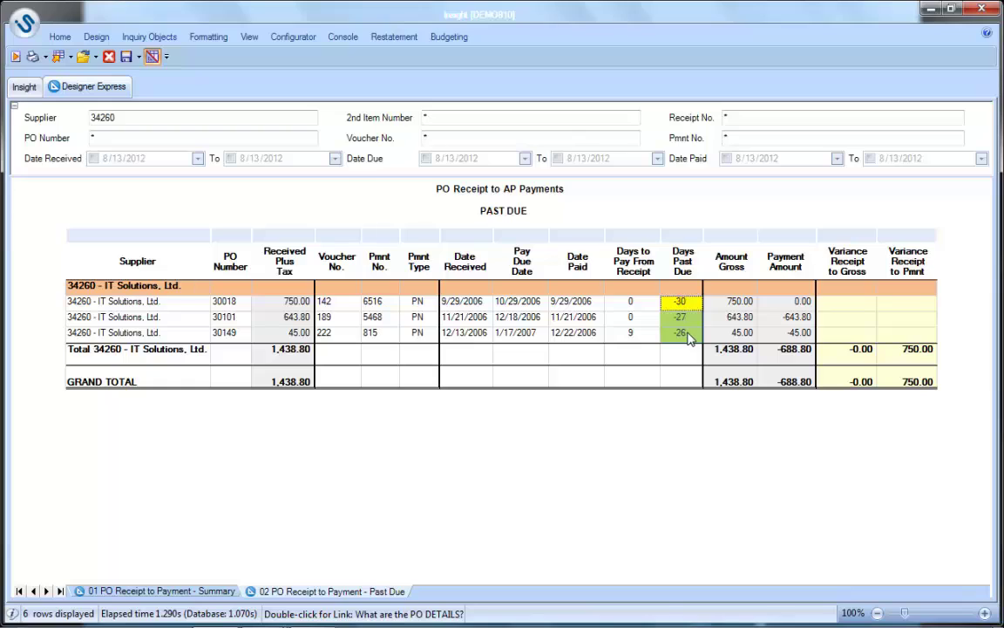
left_click(686, 335)
left_click_drag(795, 333, 746, 338)
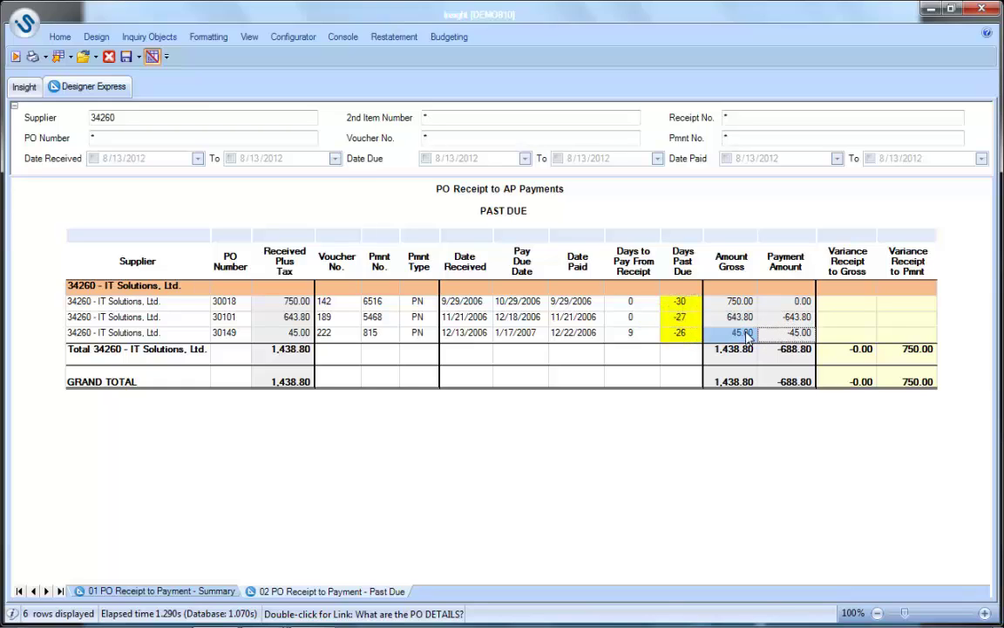
left_click(773, 305)
left_click_drag(772, 305, 334, 305)
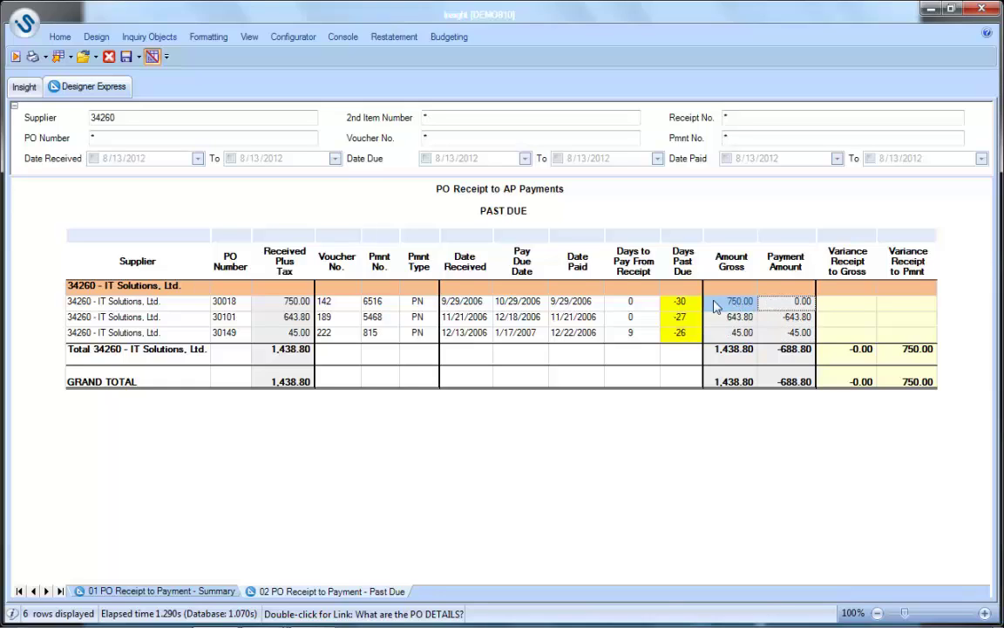
left_click(389, 305)
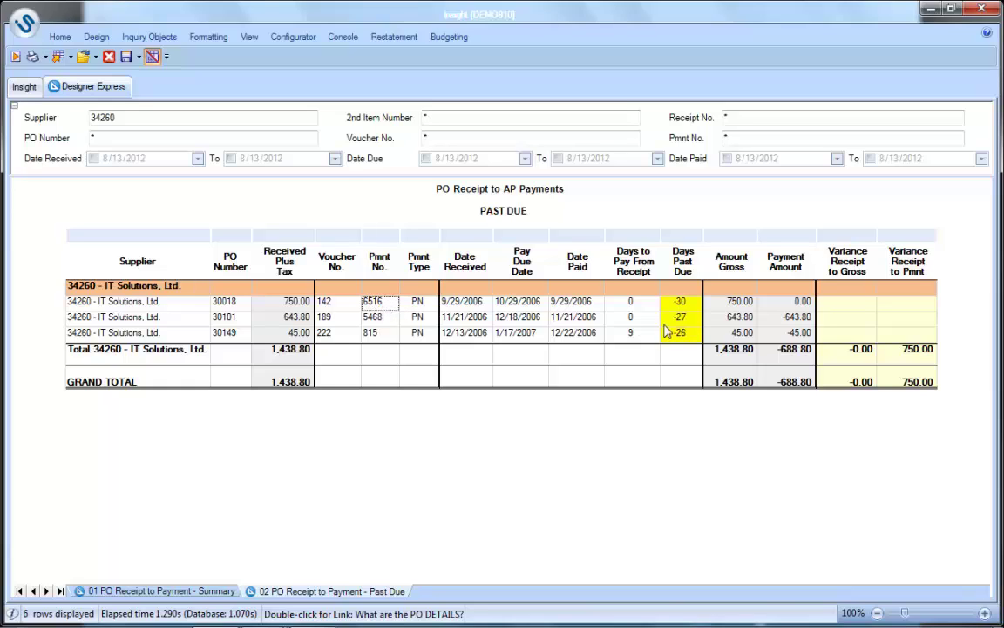
left_click(911, 360)
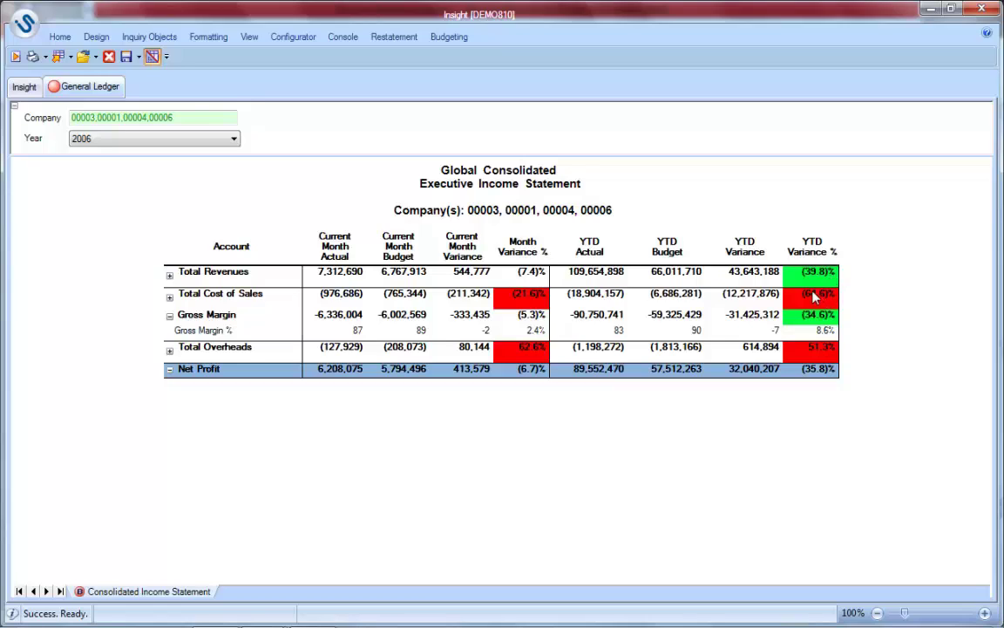
Rerun the income statement for company 3 and expand Total Revenues into city divisions and revenue lines
left_click(211, 118)
type("3")
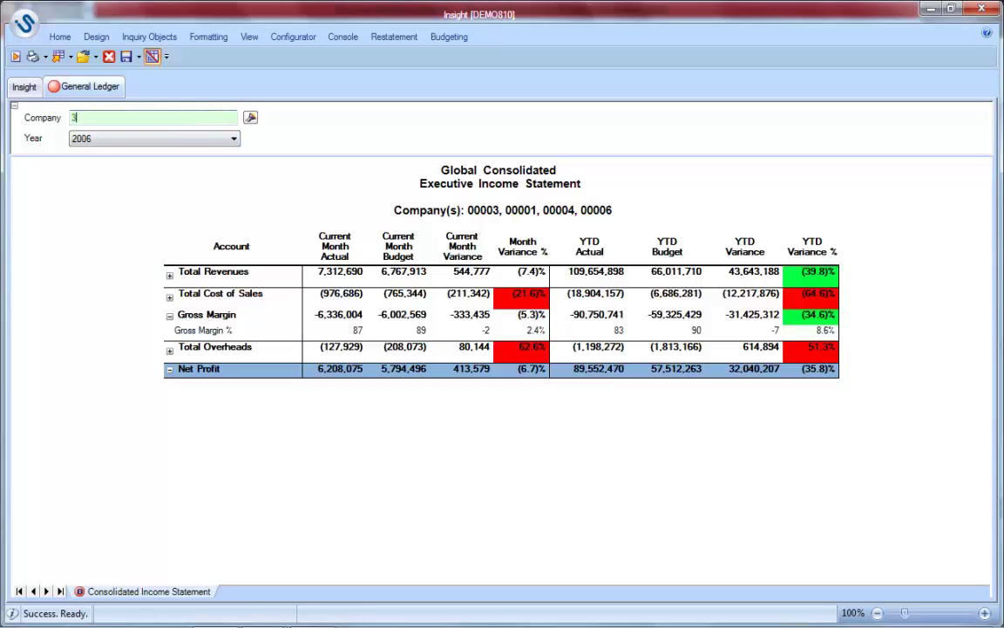
left_click(16, 59)
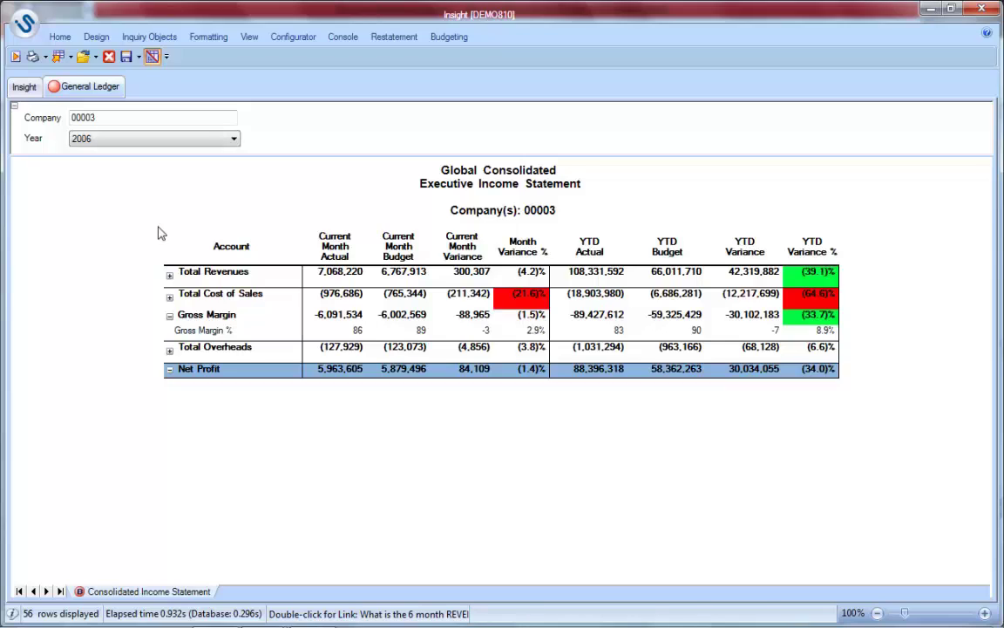
left_click(170, 274)
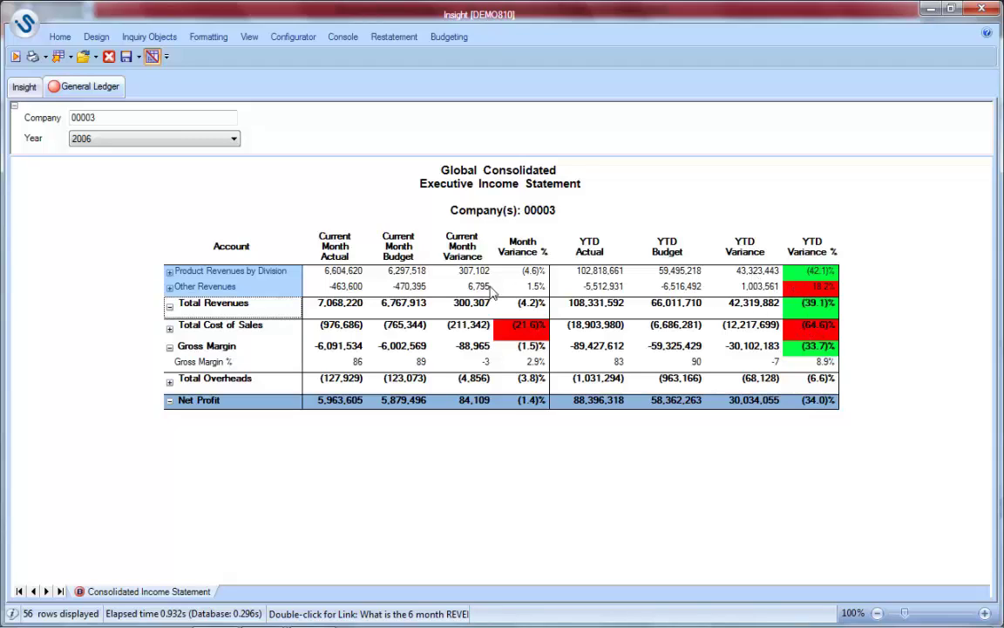
left_click(170, 272)
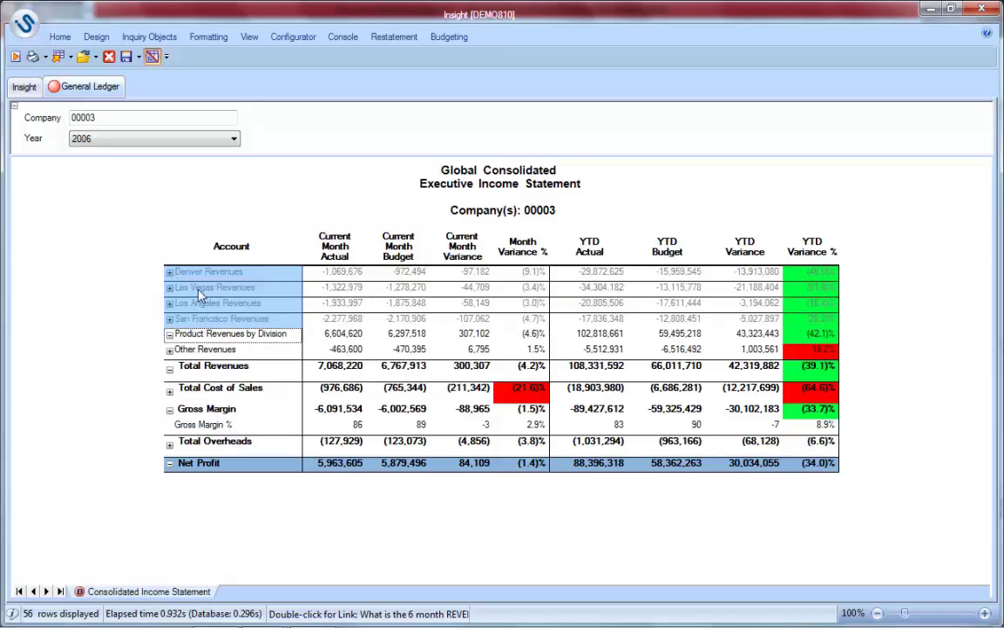
left_click(169, 349)
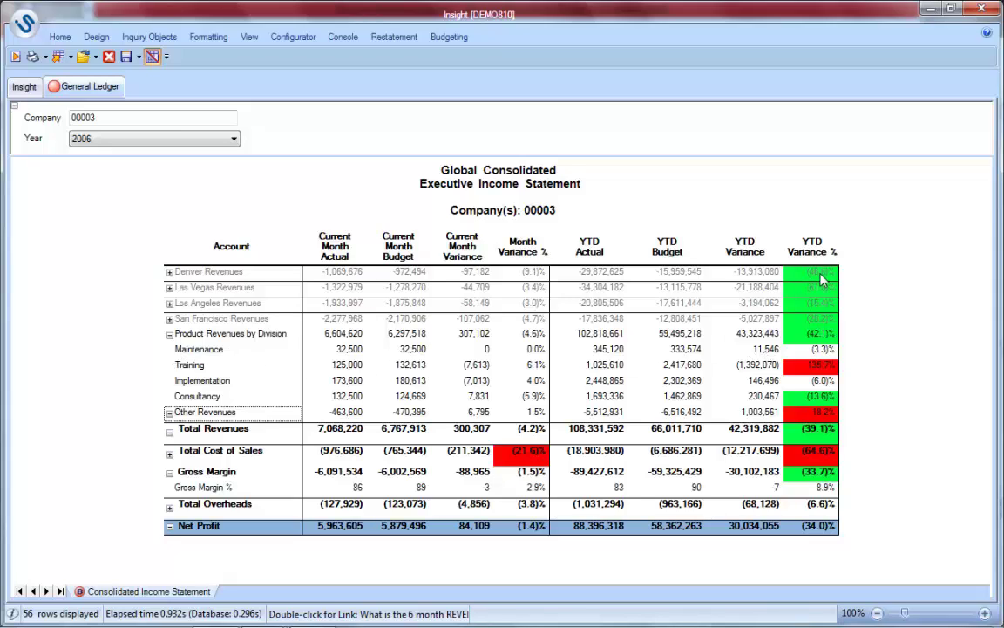
Follow the Maintenance budget link to the 6 month revenue forecast and review San Francisco's figures
right_click(419, 352)
mouse_move(471, 360)
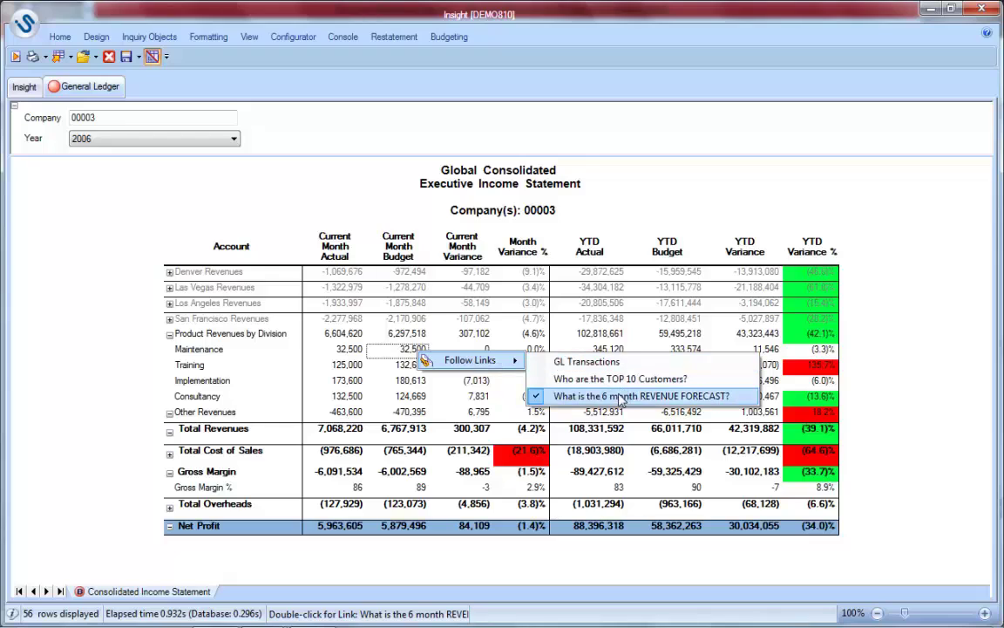
left_click(635, 397)
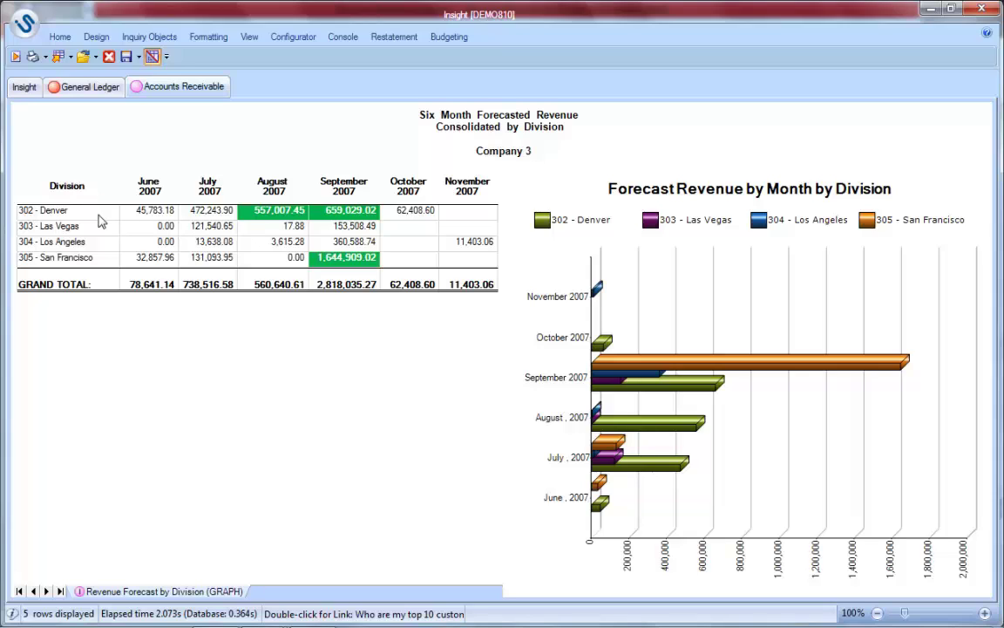
left_click_drag(97, 210, 102, 259)
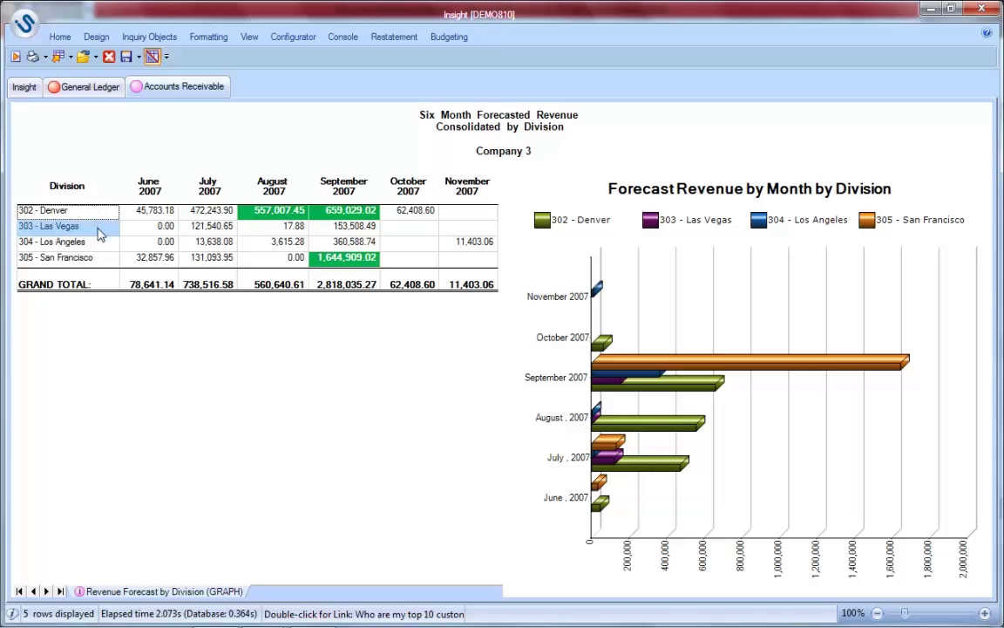
left_click(247, 210)
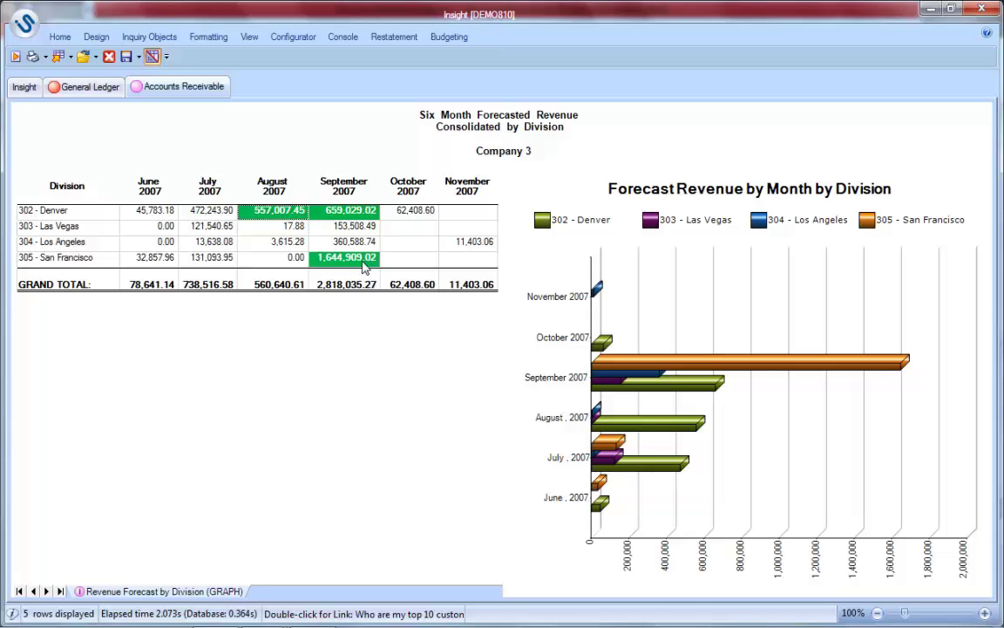
left_click_drag(104, 260, 336, 267)
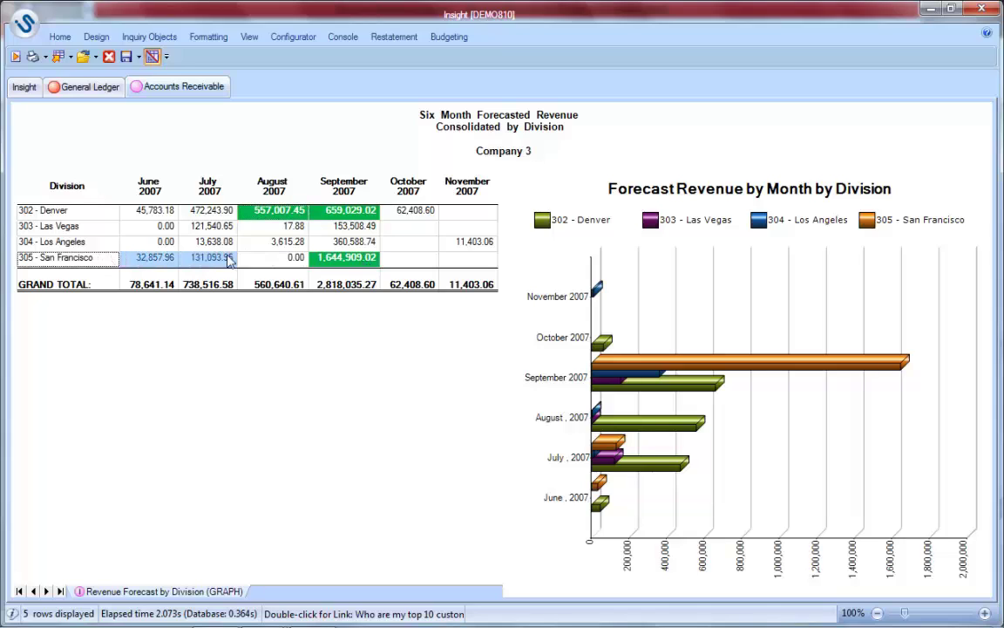
left_click(335, 267)
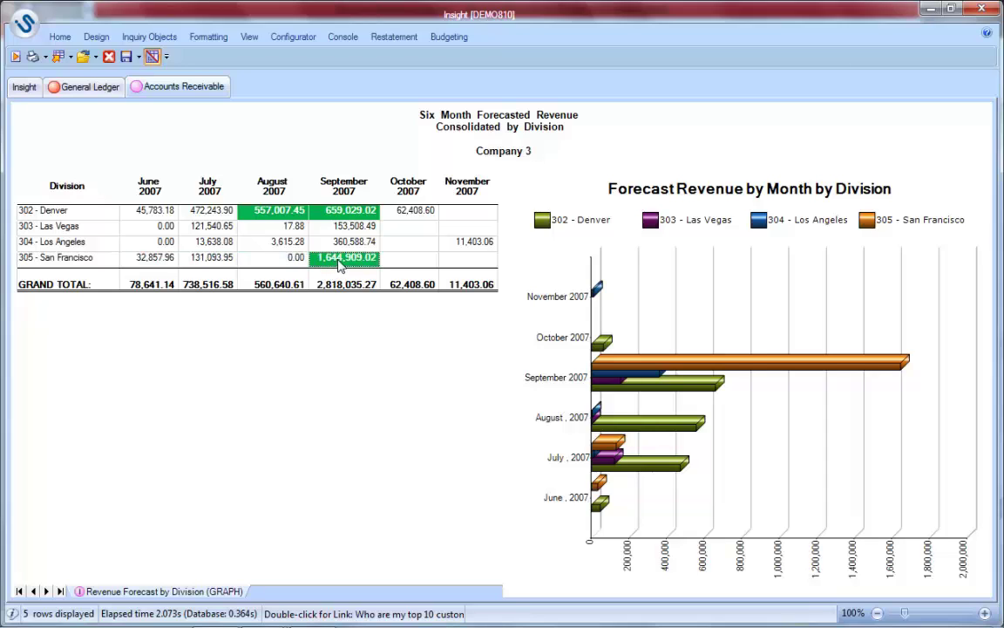
double_click(339, 265)
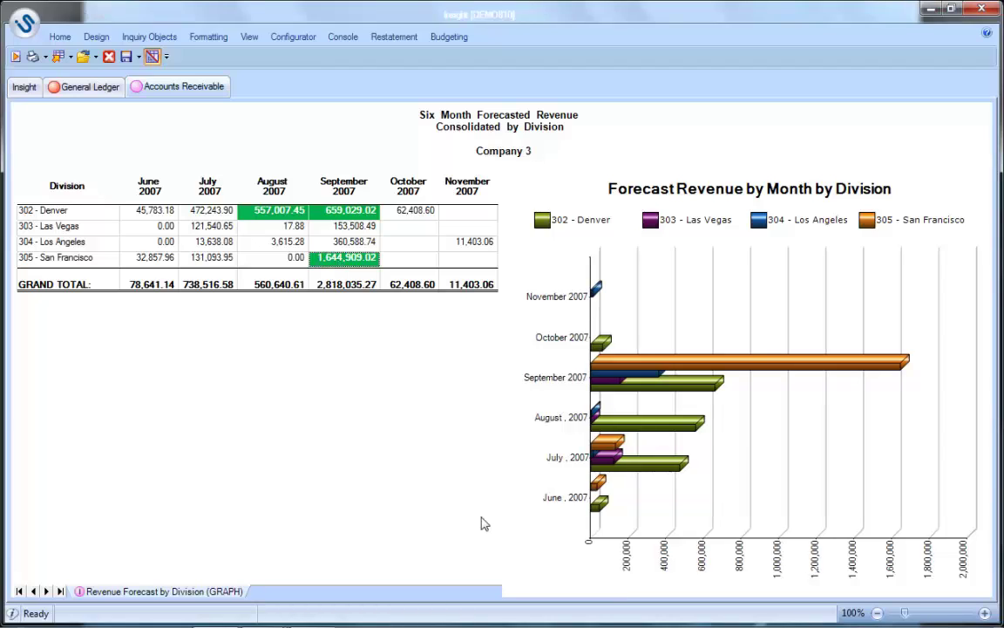
From the 1,644,909.02 September forecast cell, follow the 'Who are my top 10 customers?' link
right_click(361, 271)
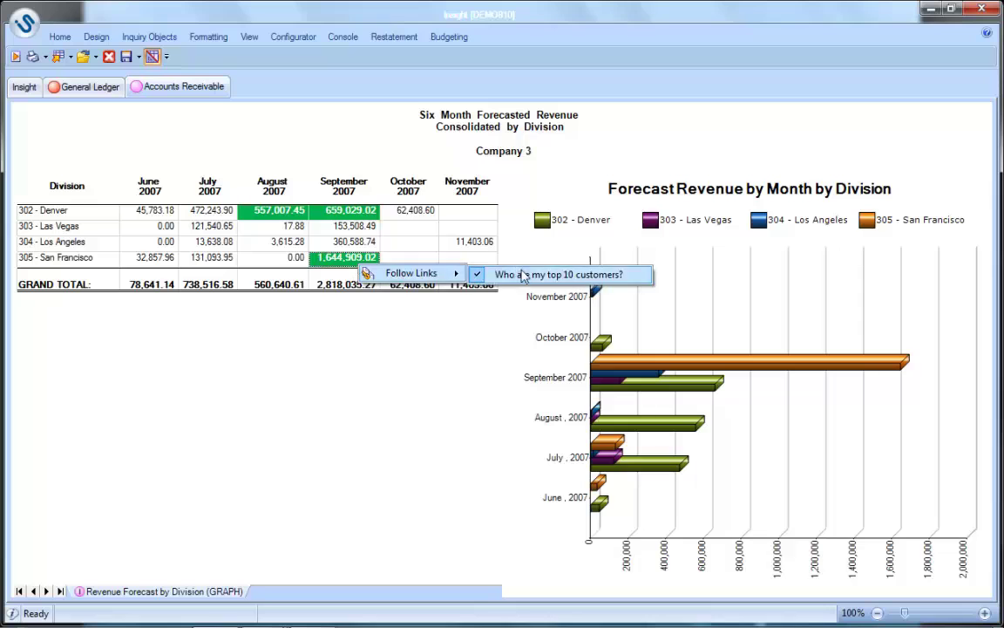
left_click(526, 274)
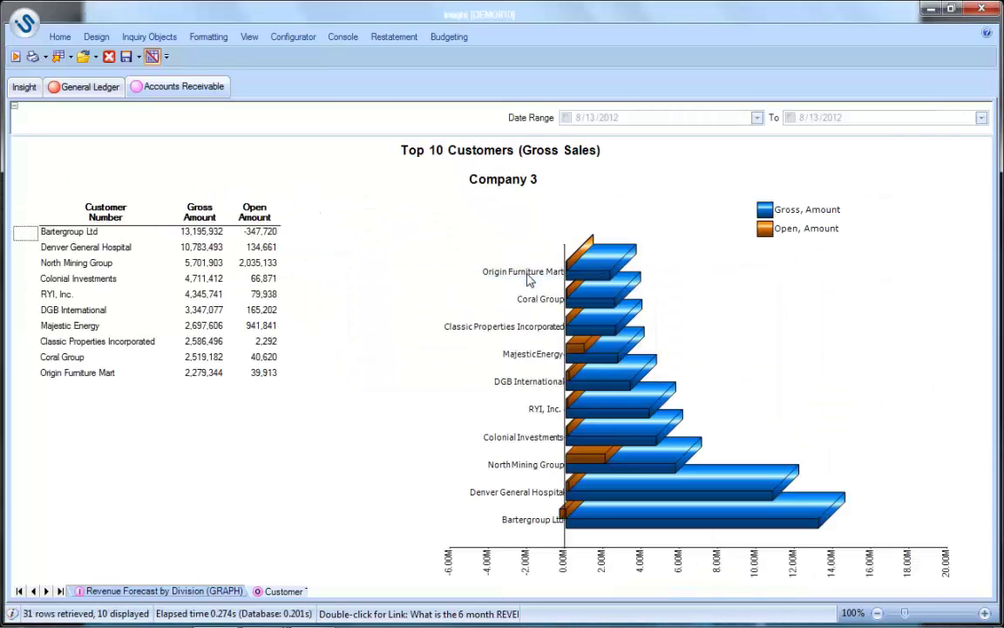